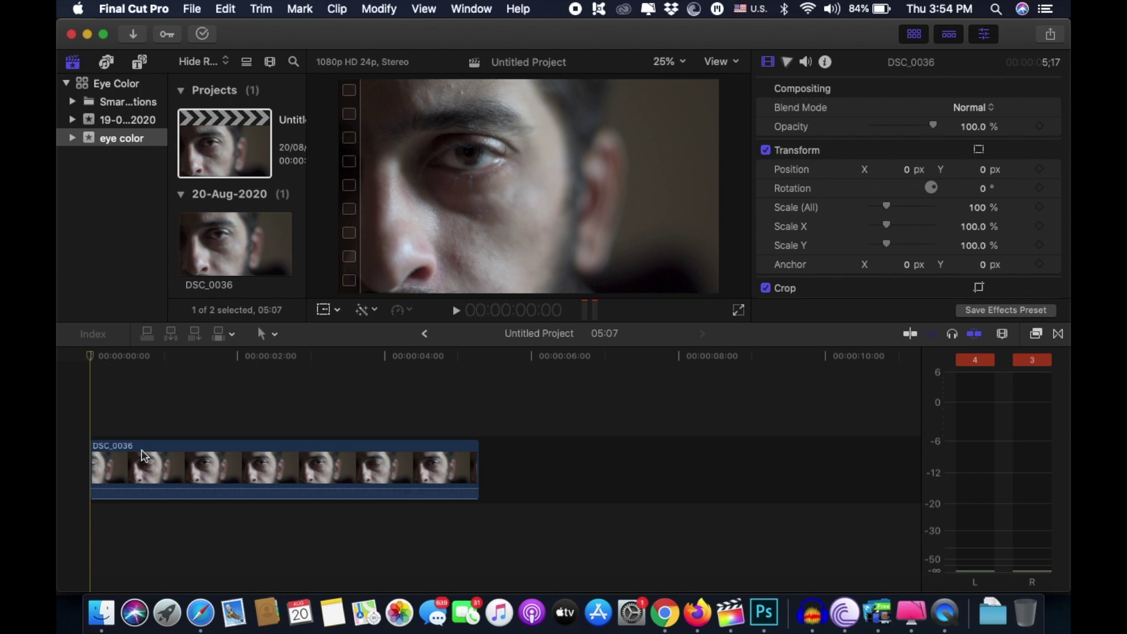
# Duplicate the DSC_0036 face clip above the original and blade the copy where the eyes close
pyautogui.moveTo(149, 463); pyautogui.dragTo(148, 398)
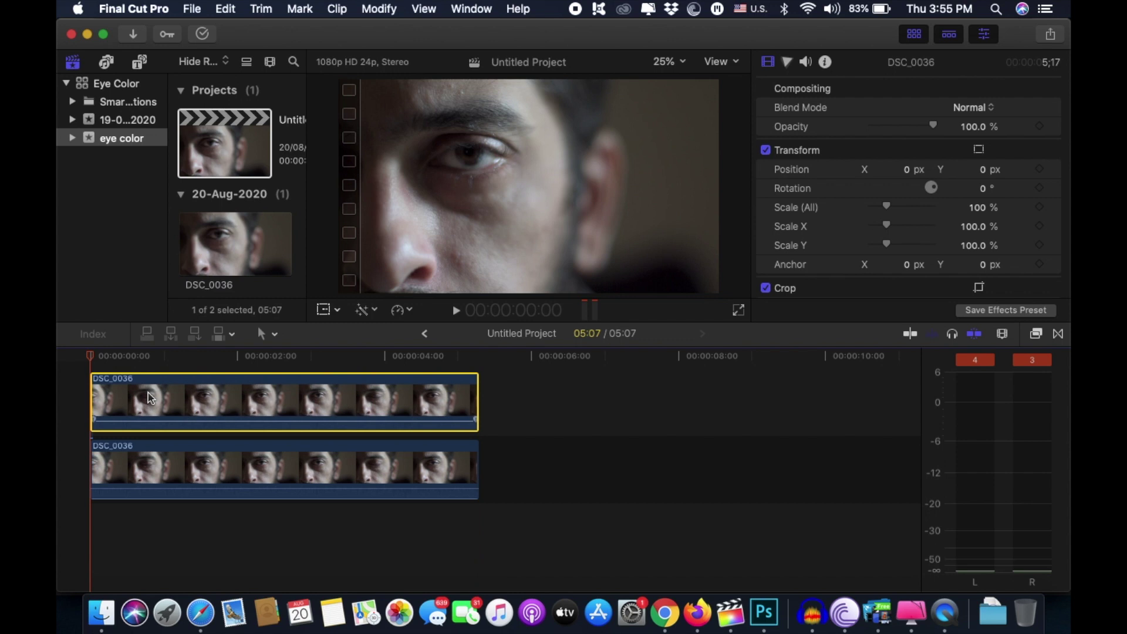
pyautogui.press('b')
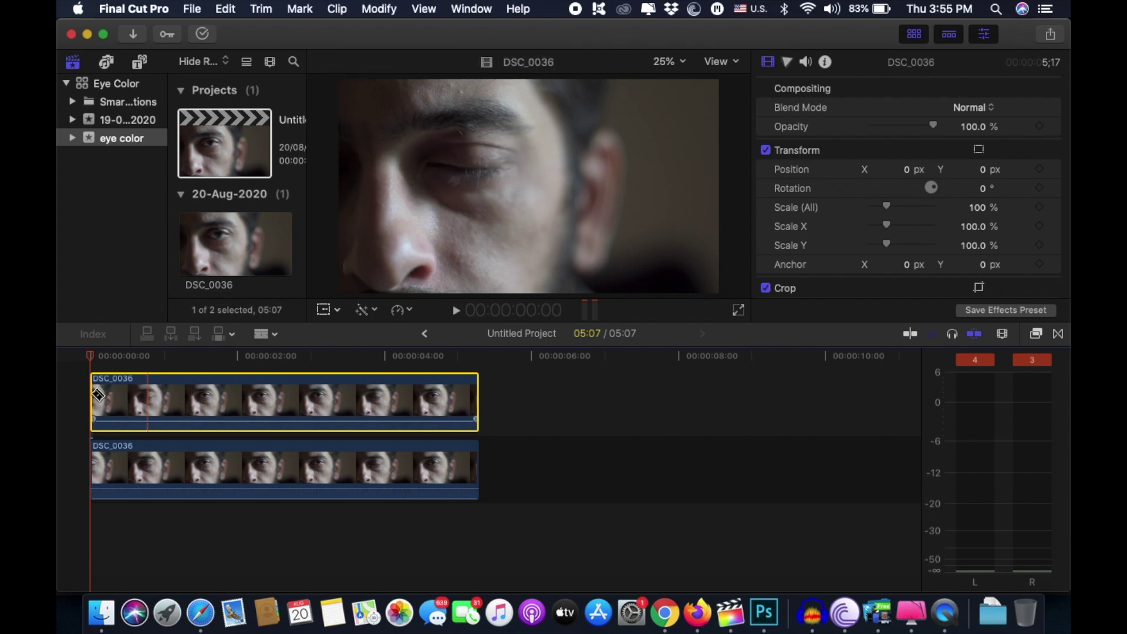
pyautogui.click(376, 414)
# Delete the copy's later part and its short first piece, leaving the stretch ending near 3:21
pyautogui.press('a')
pyautogui.click(413, 423)
pyautogui.press('Delete')
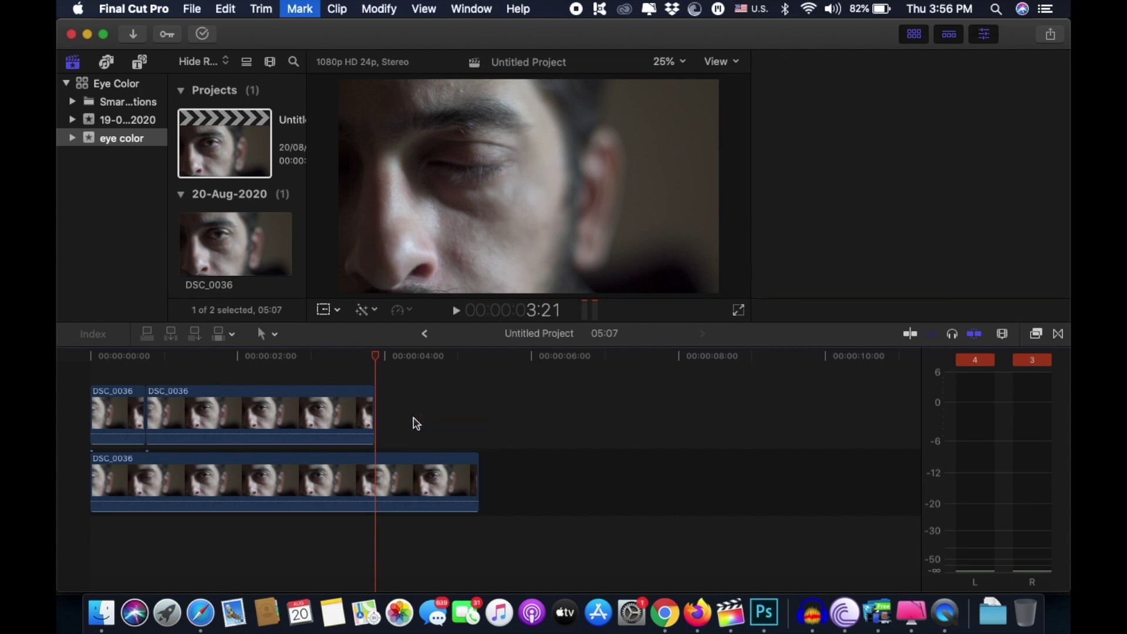
pyautogui.click(132, 412)
pyautogui.press('Delete')
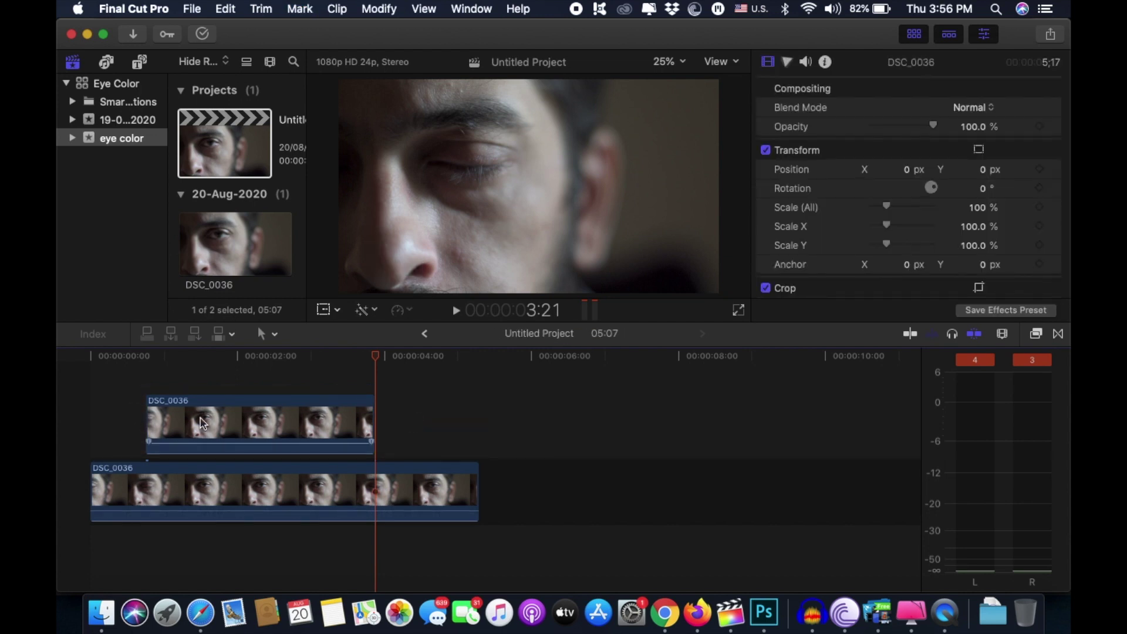
# Tint the top DSC_0036 copy strongly green with a Color Board shadows correction
pyautogui.click(280, 425)
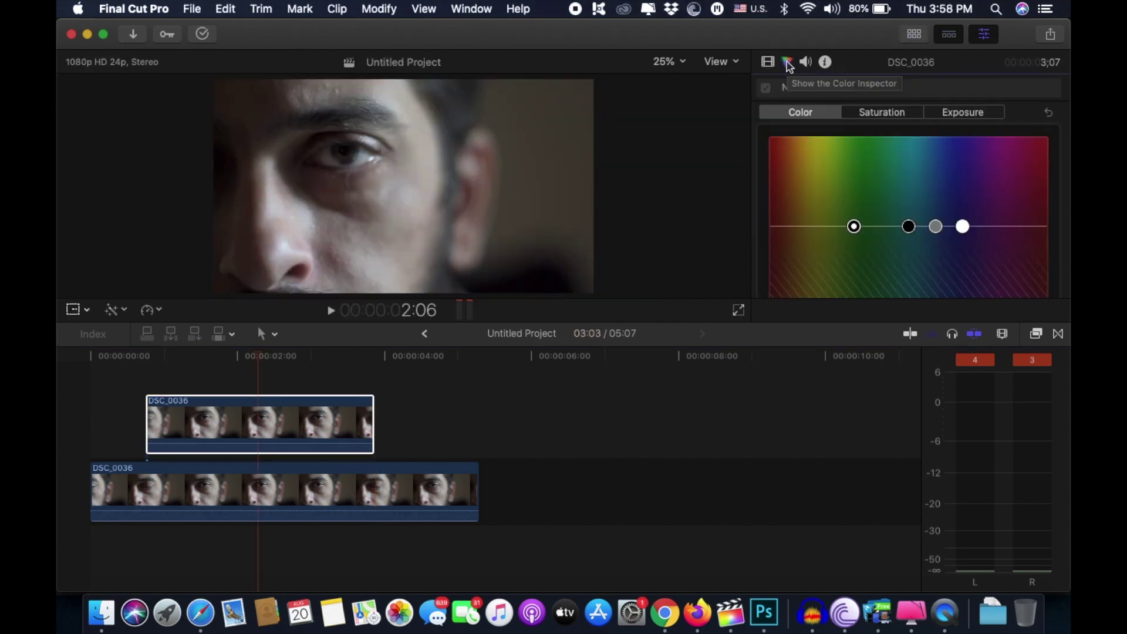
pyautogui.moveTo(908, 227)
pyautogui.mouseDown()
pyautogui.moveTo(856, 205)
pyautogui.moveTo(854, 164)
pyautogui.mouseUp()
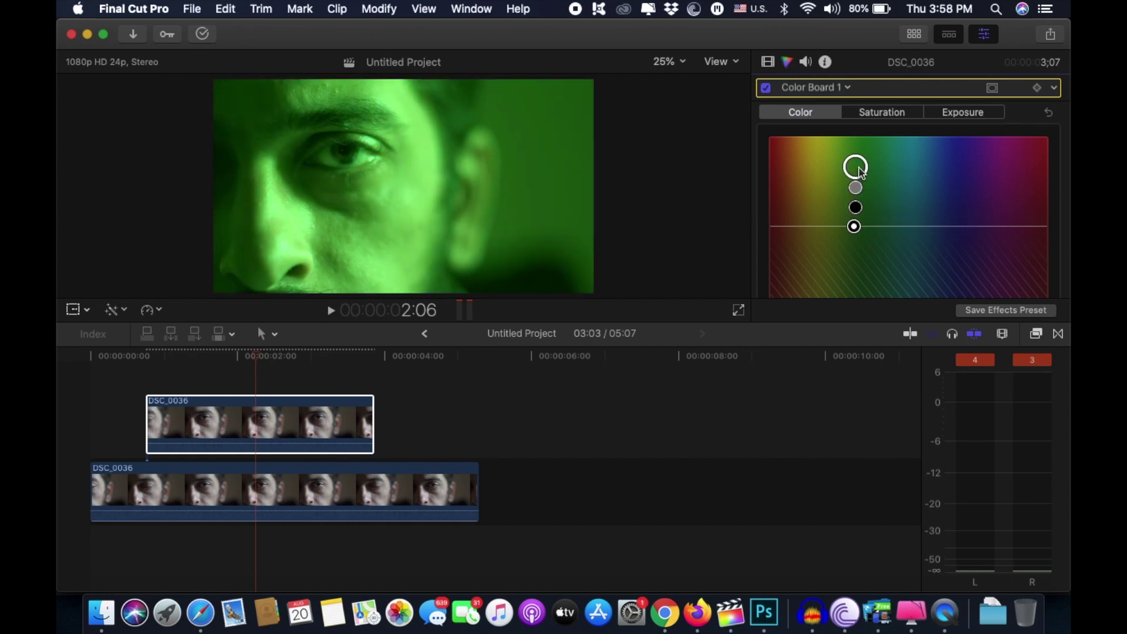
pyautogui.click(767, 63)
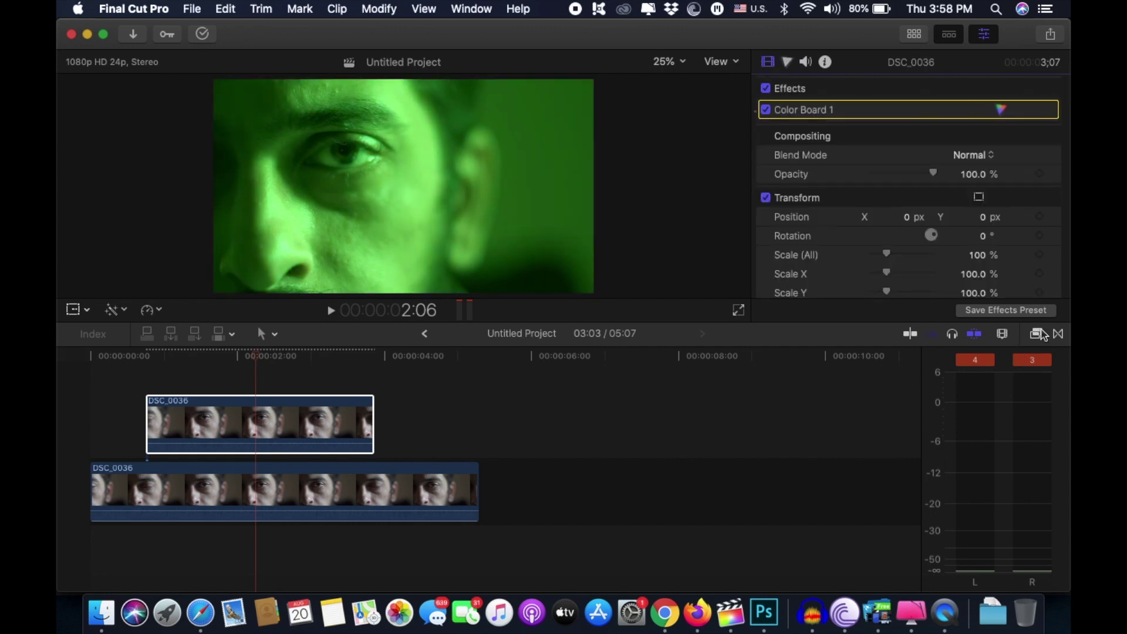
# Apply the Draw Mask effect from the Effects browser to the green copy, with Shape Type B-Spline
pyautogui.click(1039, 333)
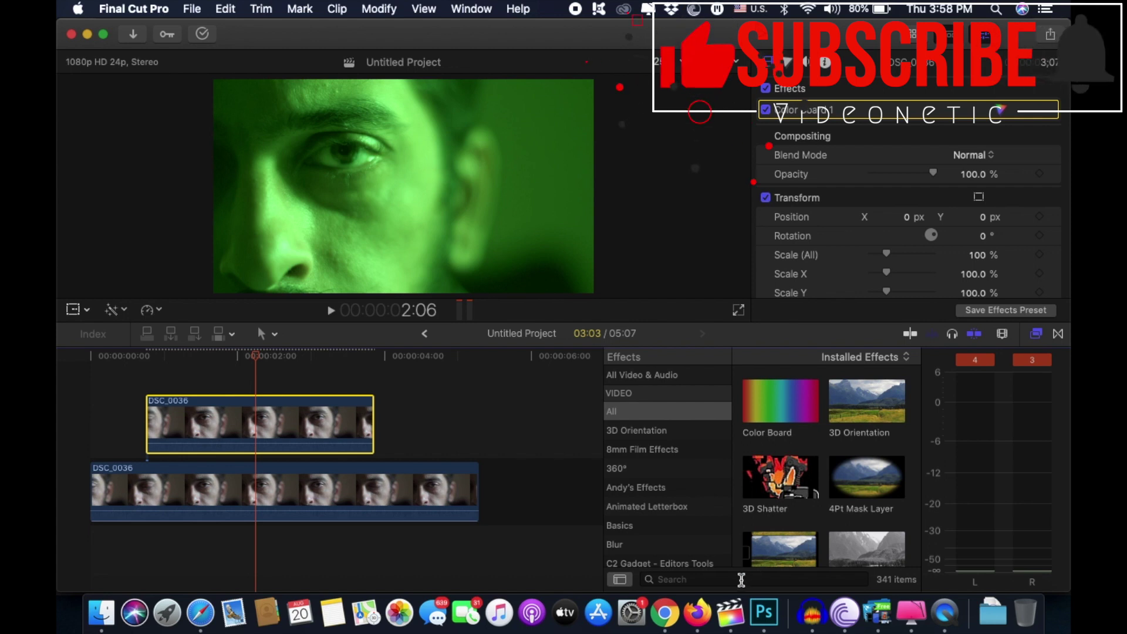
pyautogui.click(742, 580)
pyautogui.write('draw')
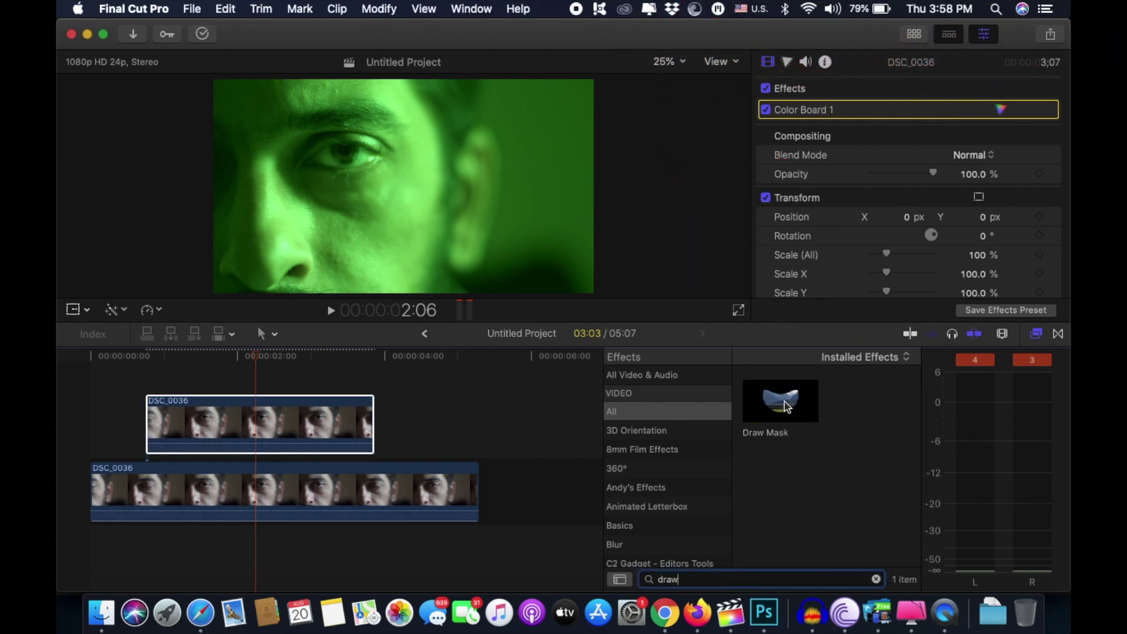
pyautogui.moveTo(786, 405); pyautogui.dragTo(269, 429)
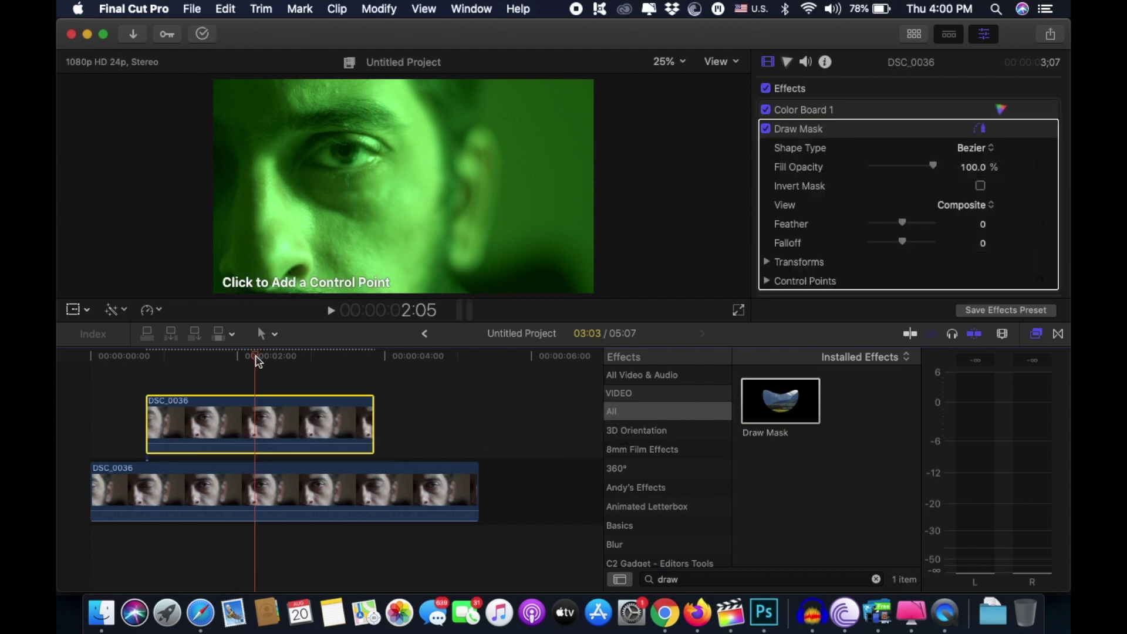
pyautogui.click(966, 148)
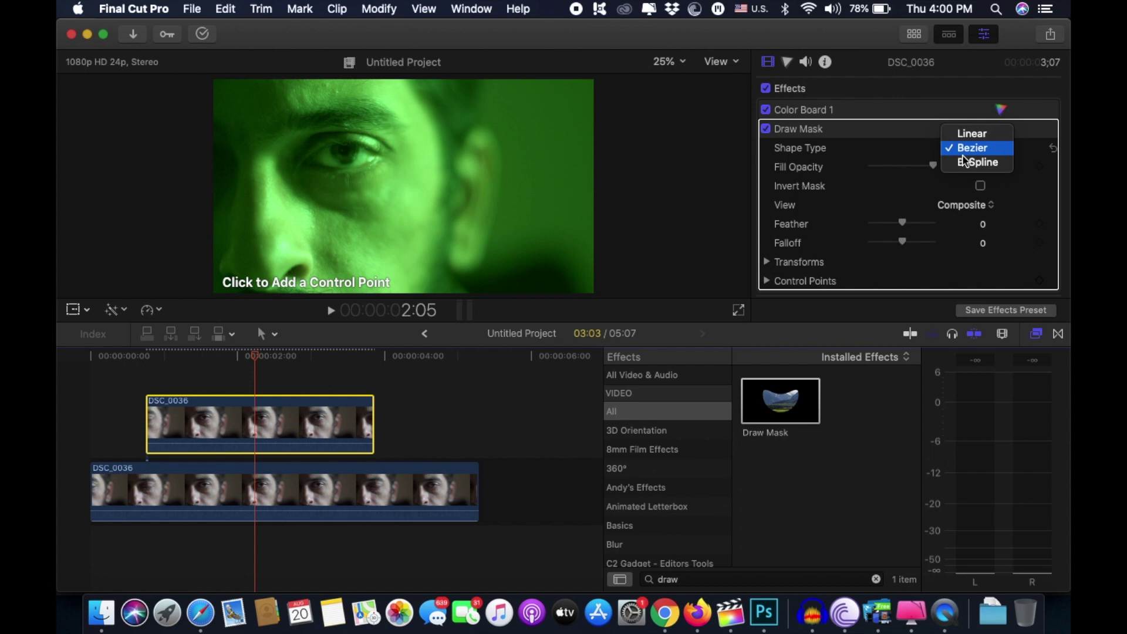
pyautogui.click(970, 162)
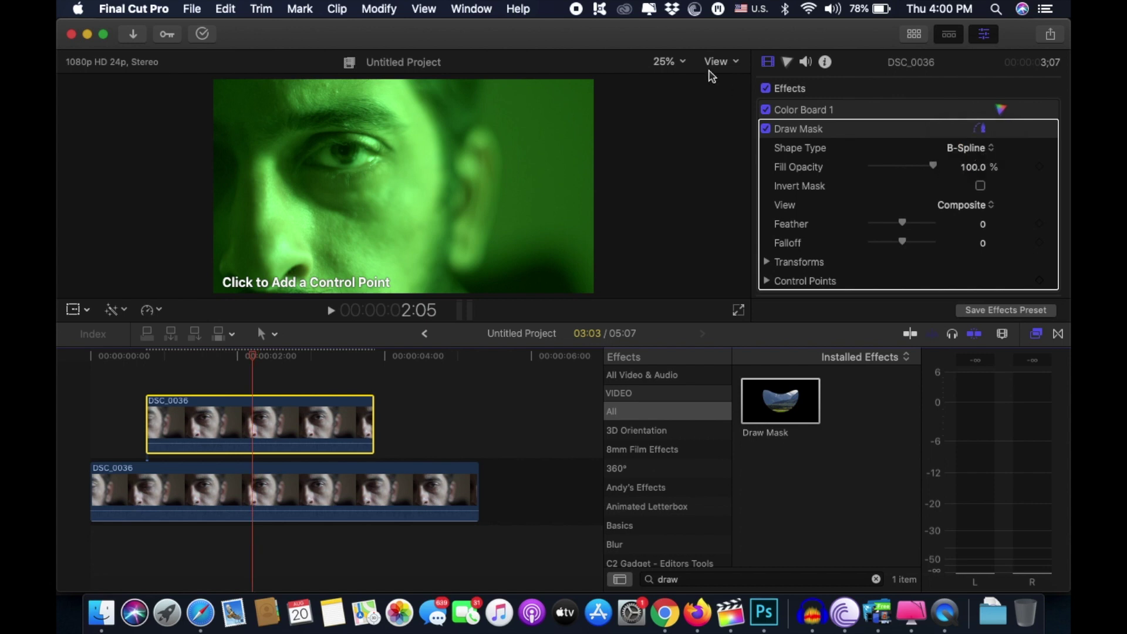
# Zoom the viewer to 200% on the eye
pyautogui.click(665, 62)
pyautogui.click(679, 184)
pyautogui.click(665, 62)
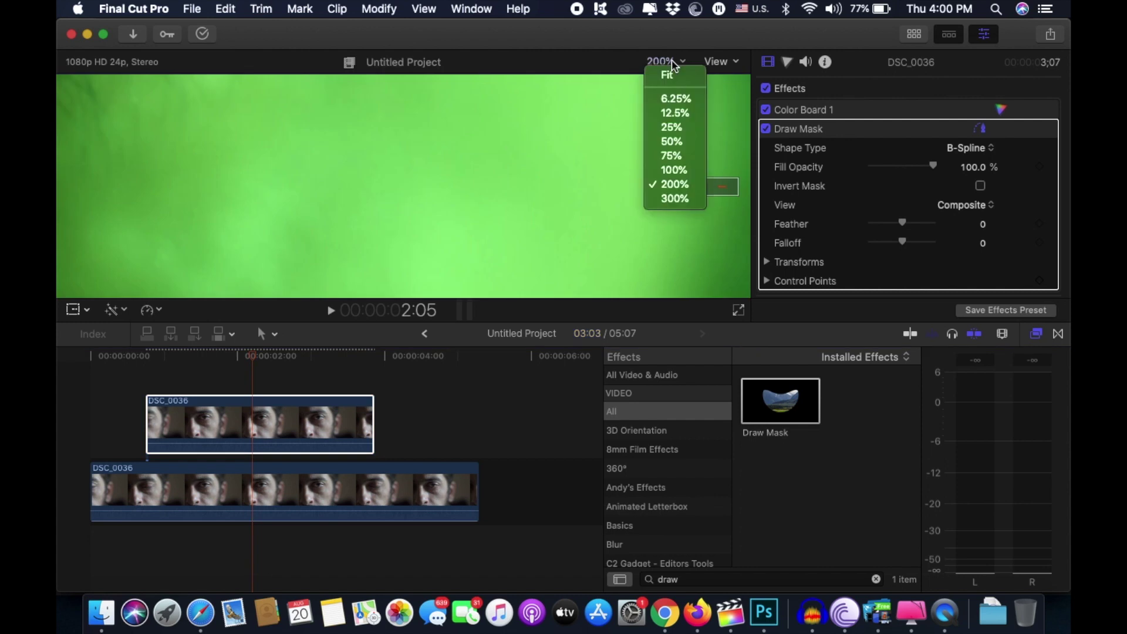
pyautogui.click(720, 190)
pyautogui.click(675, 62)
pyautogui.click(679, 79)
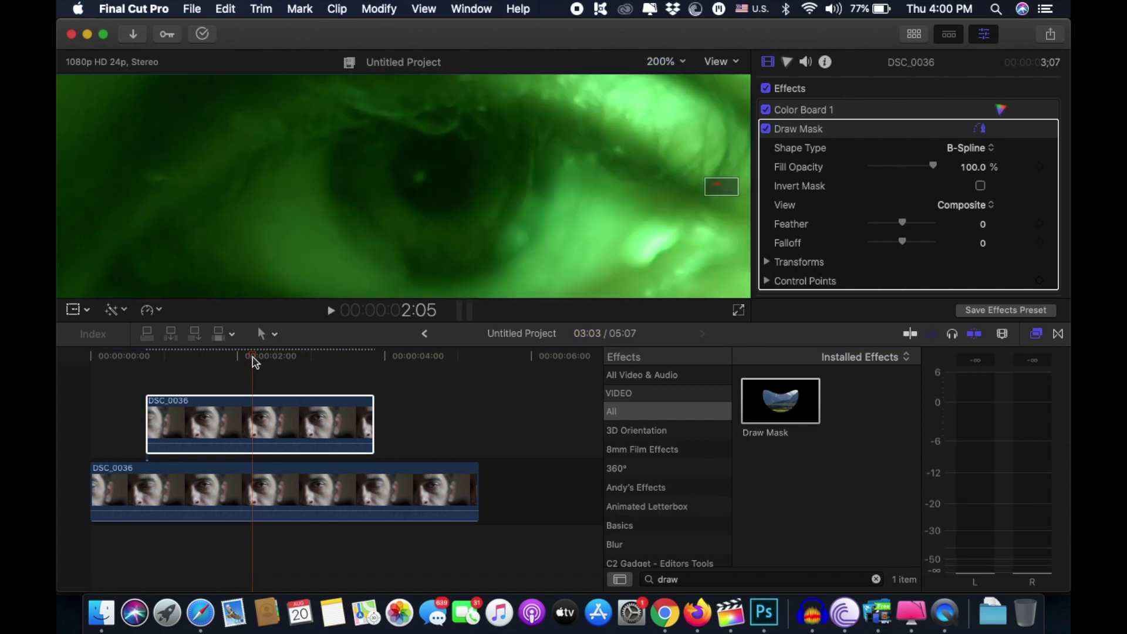
# Draw a closed six-point mask around the iris and nudge it slightly right
pyautogui.click(401, 148)
pyautogui.click(468, 149)
pyautogui.click(478, 210)
pyautogui.click(427, 231)
pyautogui.click(380, 212)
pyautogui.click(373, 172)
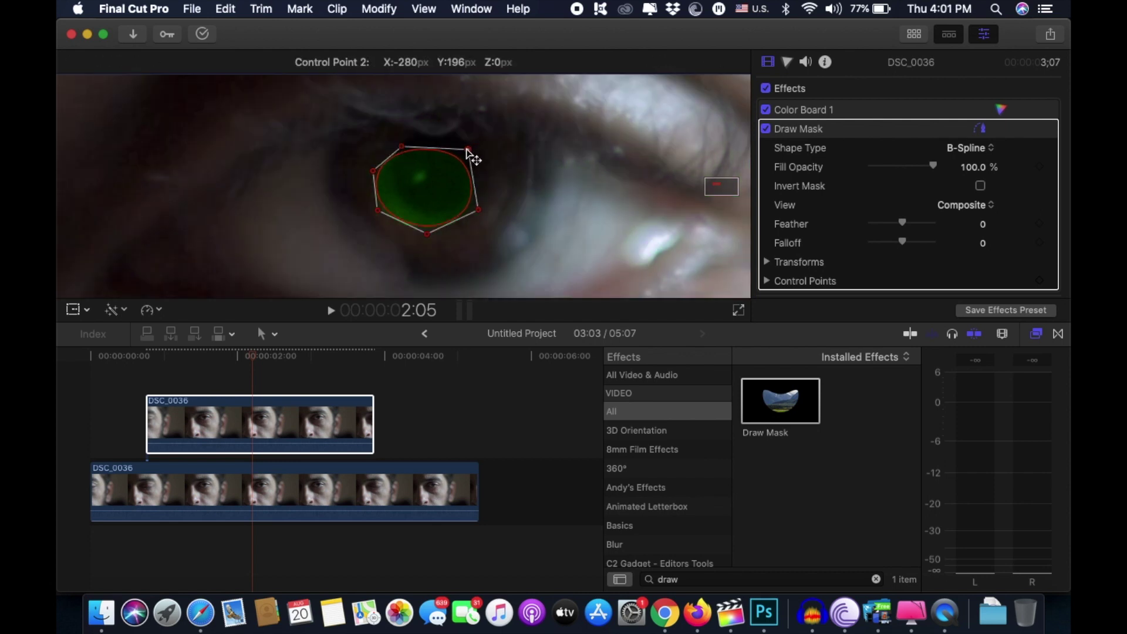
pyautogui.moveTo(423, 206); pyautogui.dragTo(428, 204)
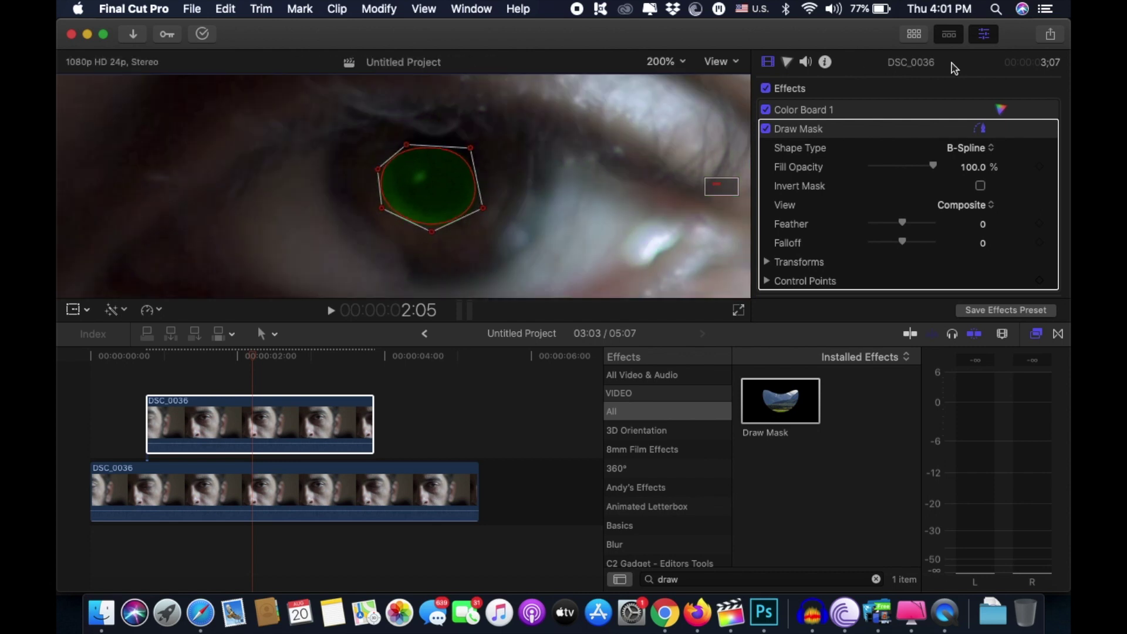
# Feather the mask to 50 and move its control points onto the iris edge
pyautogui.moveTo(903, 224); pyautogui.dragTo(922, 225)
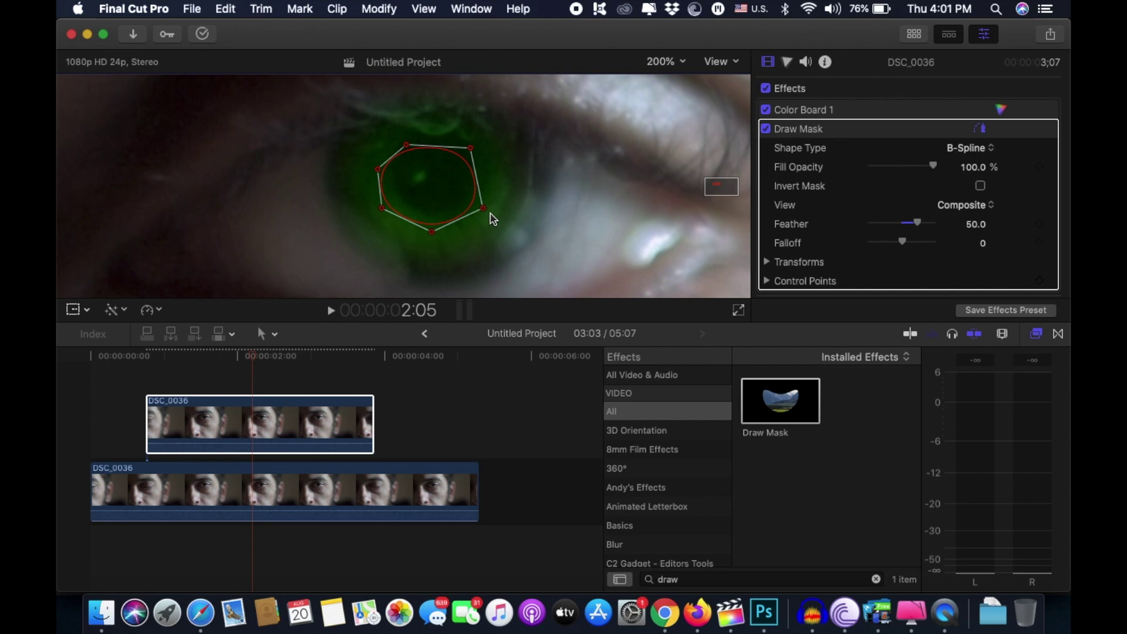
pyautogui.moveTo(472, 149); pyautogui.dragTo(482, 158)
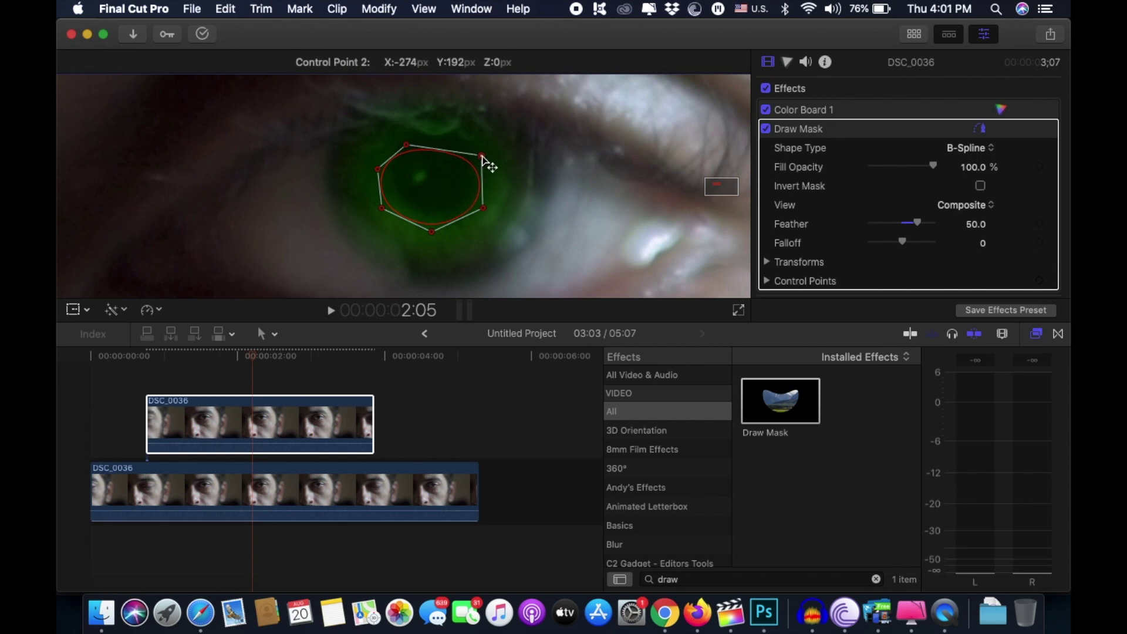
pyautogui.moveTo(405, 146); pyautogui.dragTo(414, 182)
pyautogui.moveTo(432, 231); pyautogui.dragTo(454, 249)
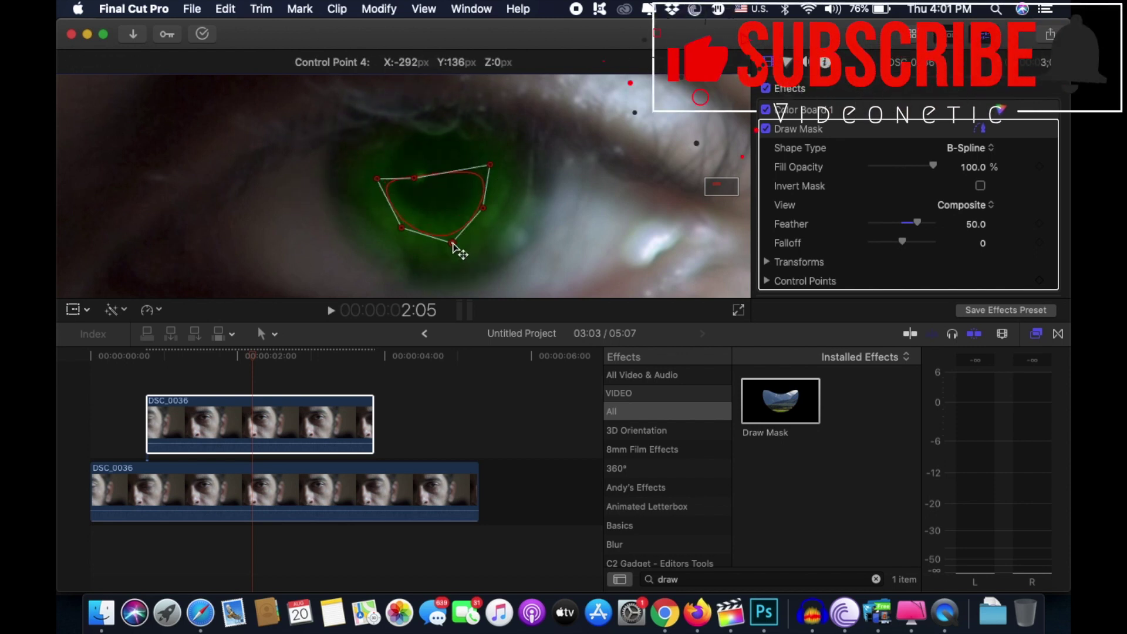
pyautogui.moveTo(484, 208); pyautogui.dragTo(490, 199)
pyautogui.moveTo(414, 179); pyautogui.dragTo(440, 172)
pyautogui.moveTo(452, 243); pyautogui.dragTo(452, 232)
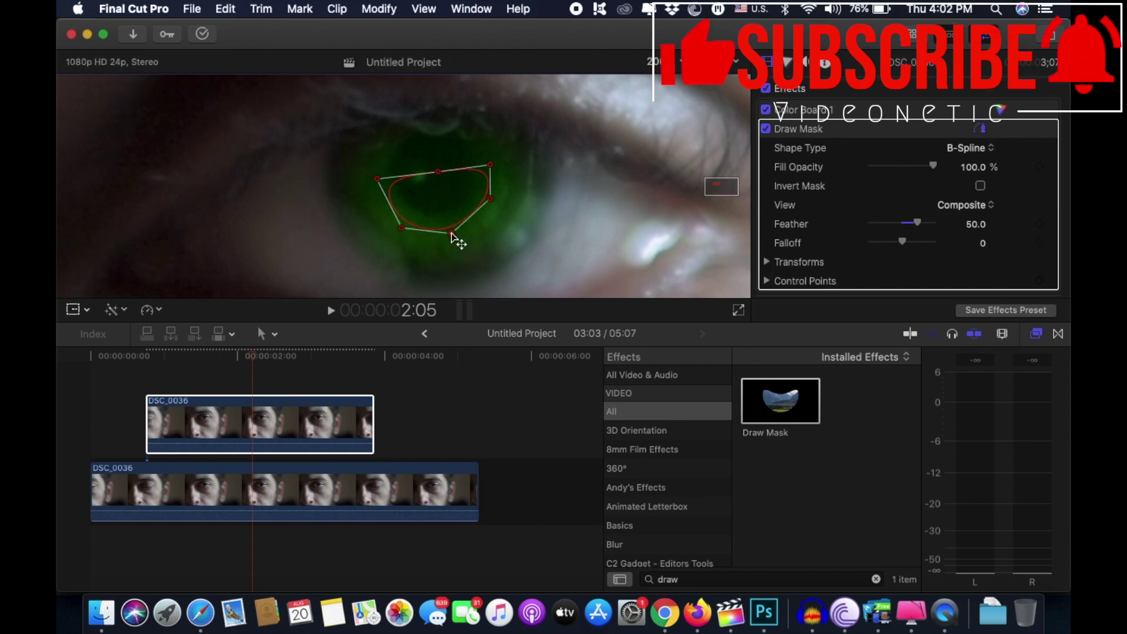
# Set a position keyframe on the Draw Mask transform and reselect the green duplicate clip
pyautogui.click(766, 262)
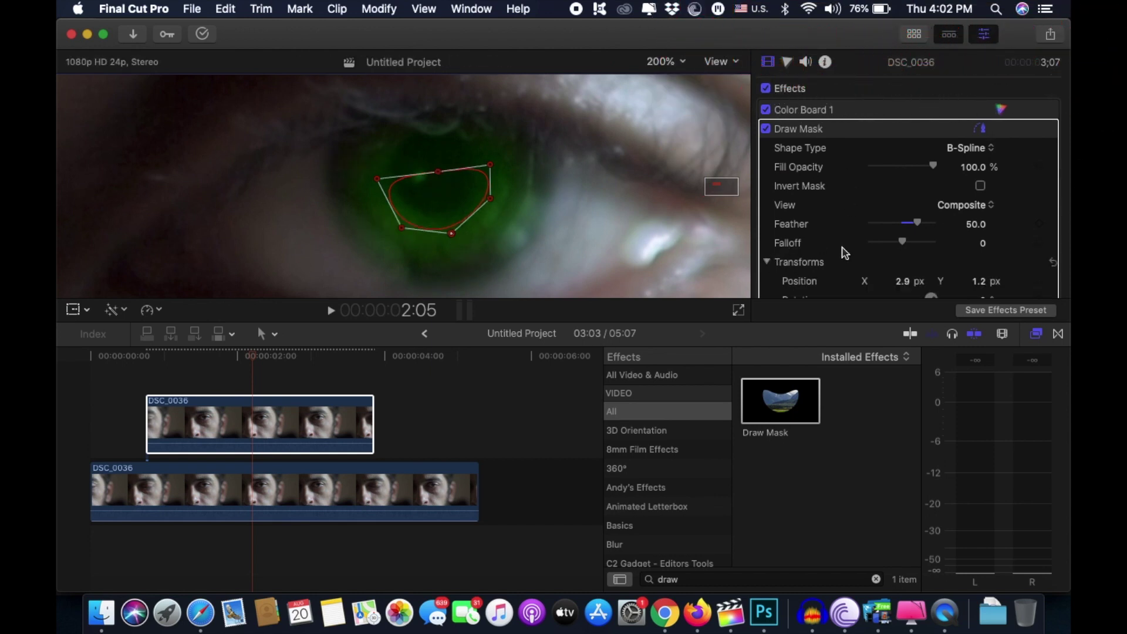
pyautogui.scroll(-5, 844, 253)
pyautogui.click(1040, 172)
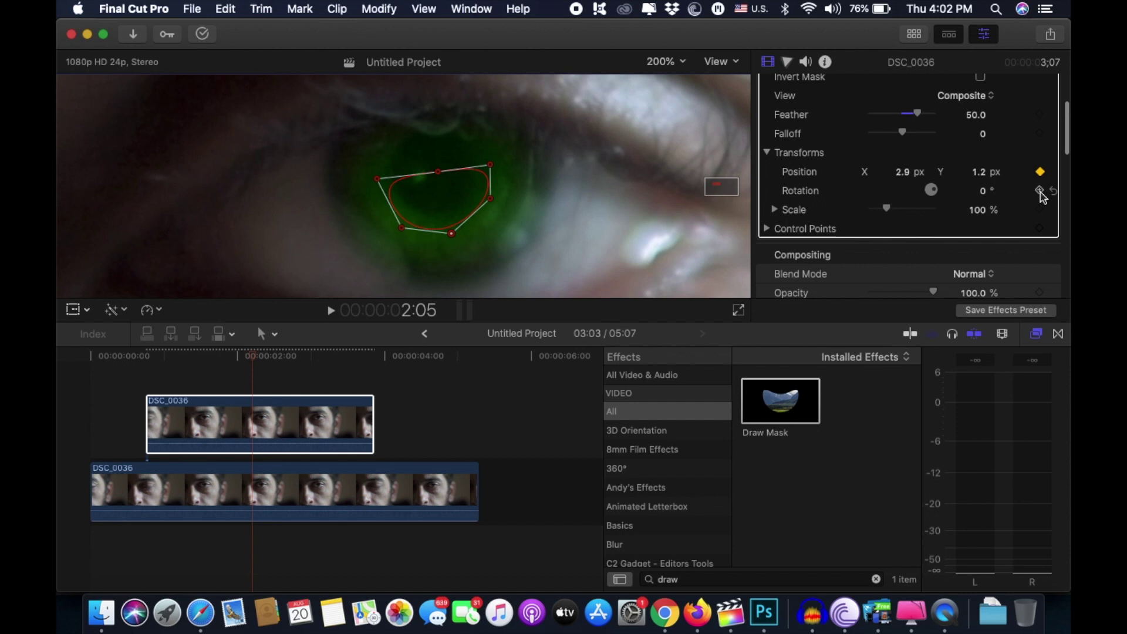
pyautogui.click(252, 356)
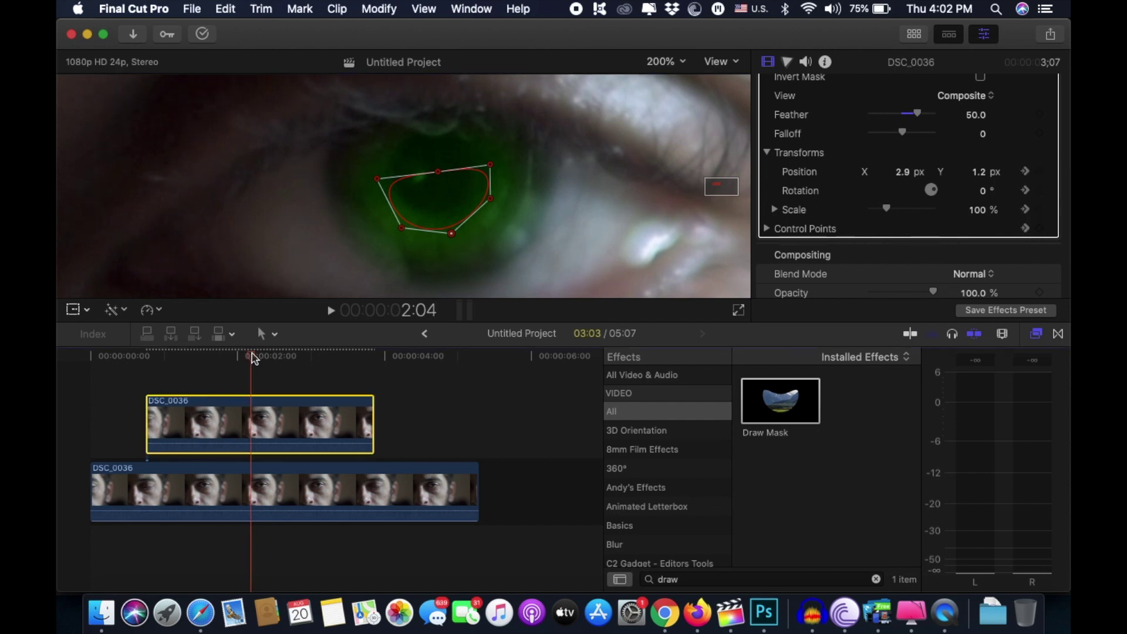
# Reshape the iris mask at earlier frames into a narrow sliver over the closing eye
pyautogui.moveTo(437, 172); pyautogui.dragTo(444, 193)
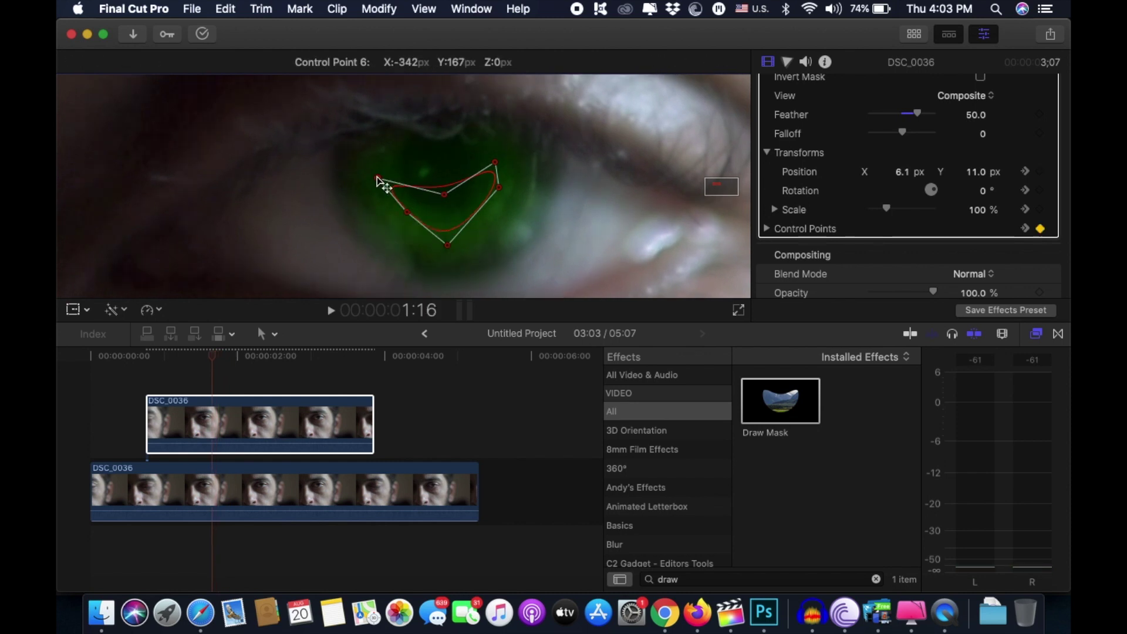
pyautogui.press('Left')
pyautogui.press('Left')
pyautogui.press('Left')
pyautogui.moveTo(458, 252)
pyautogui.mouseDown()
pyautogui.moveTo(428, 238)
pyautogui.moveTo(396, 243)
pyautogui.mouseUp()
pyautogui.press('Left')
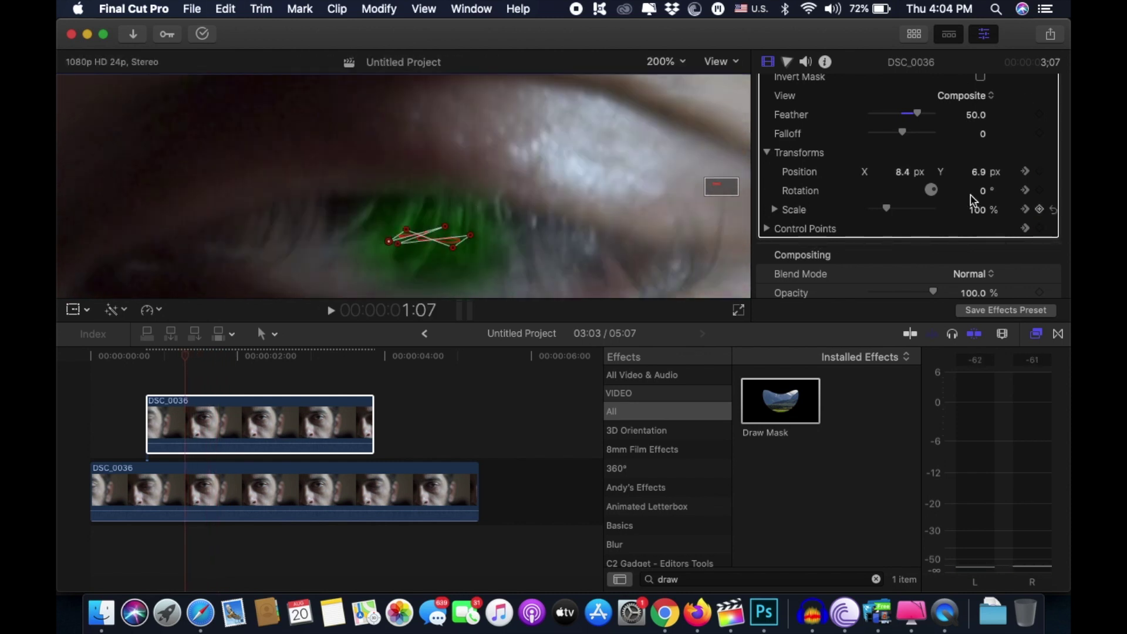
pyautogui.scroll(3, 974, 201)
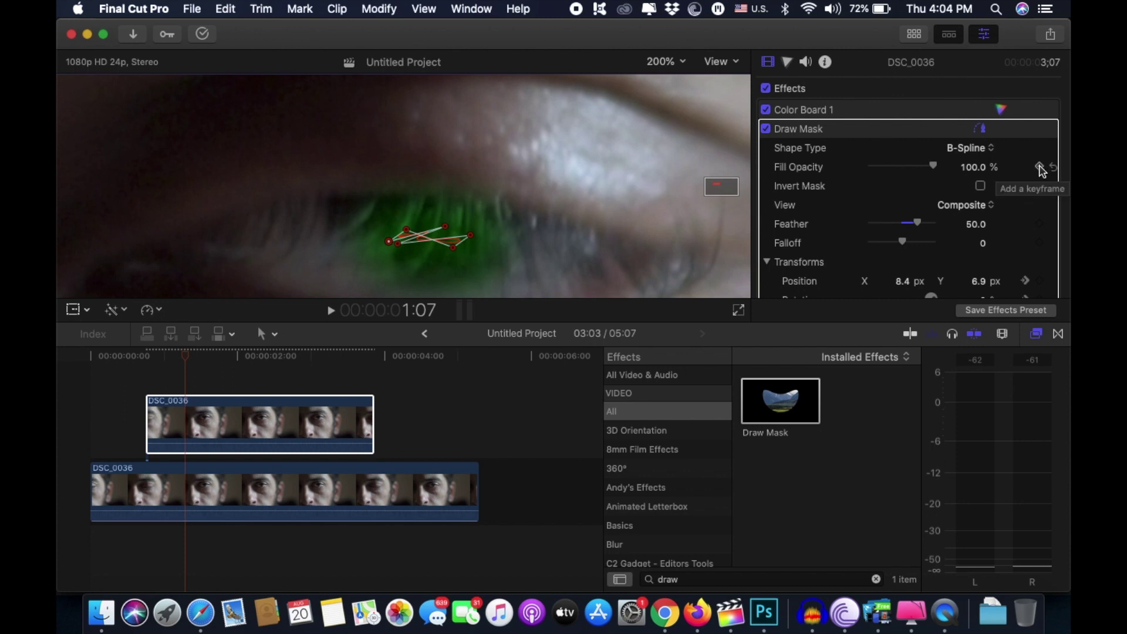
# Keyframe the mask's Fill Opacity to 0% at 1:07 and 100% at 1:08
pyautogui.click(1040, 168)
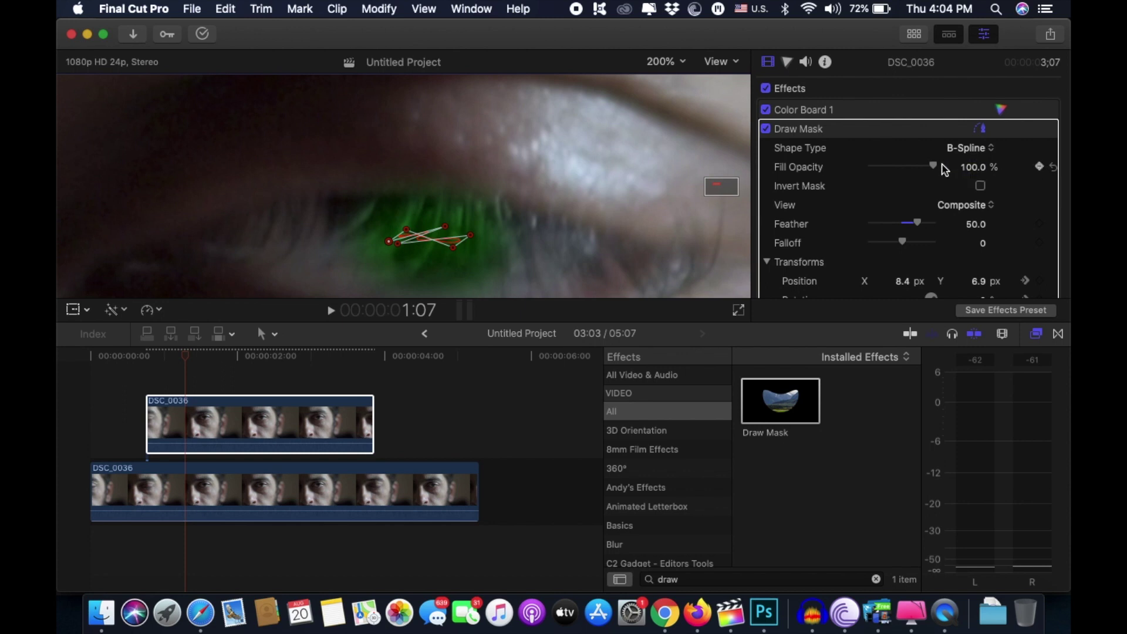
pyautogui.moveTo(935, 168); pyautogui.dragTo(853, 175)
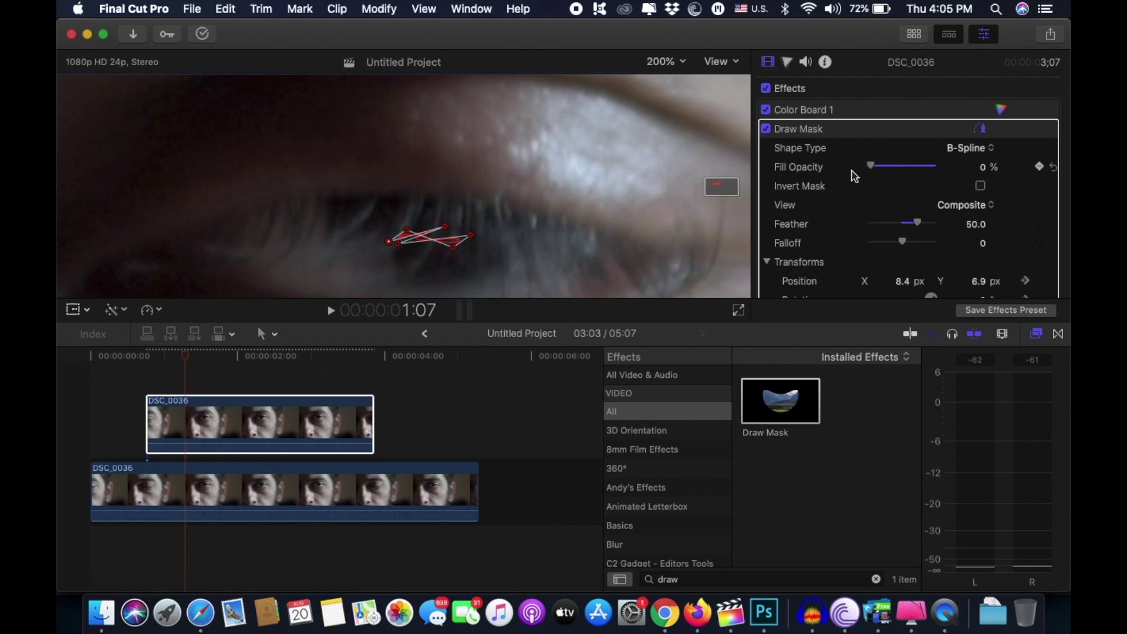
pyautogui.press('Right')
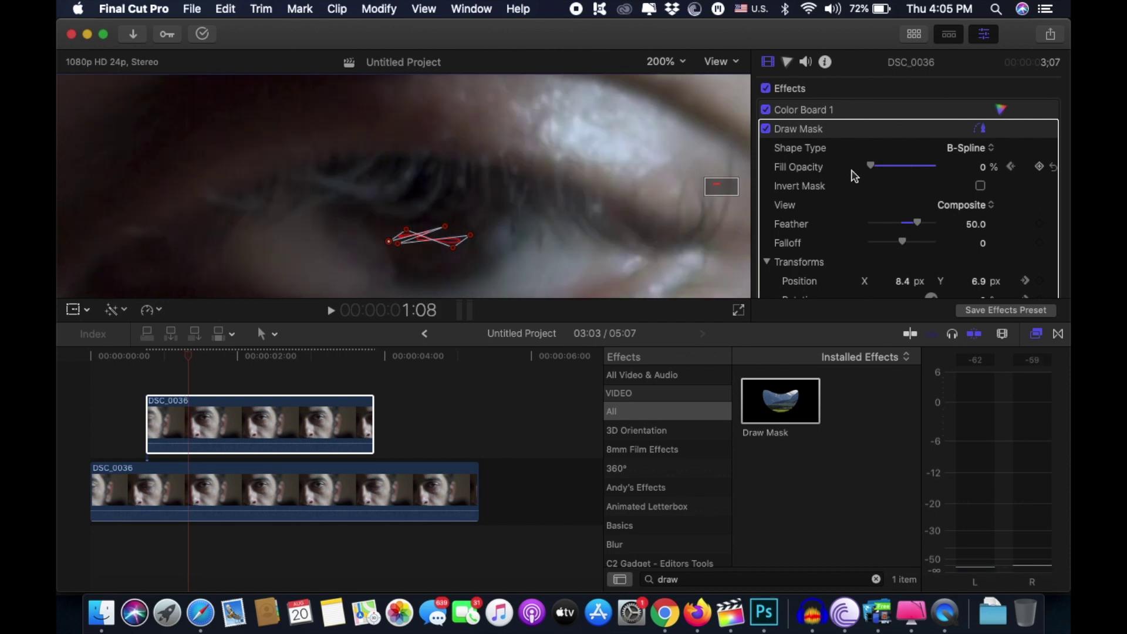
pyautogui.press('Left')
pyautogui.press('Right')
pyautogui.moveTo(873, 169); pyautogui.dragTo(965, 173)
pyautogui.press('Left')
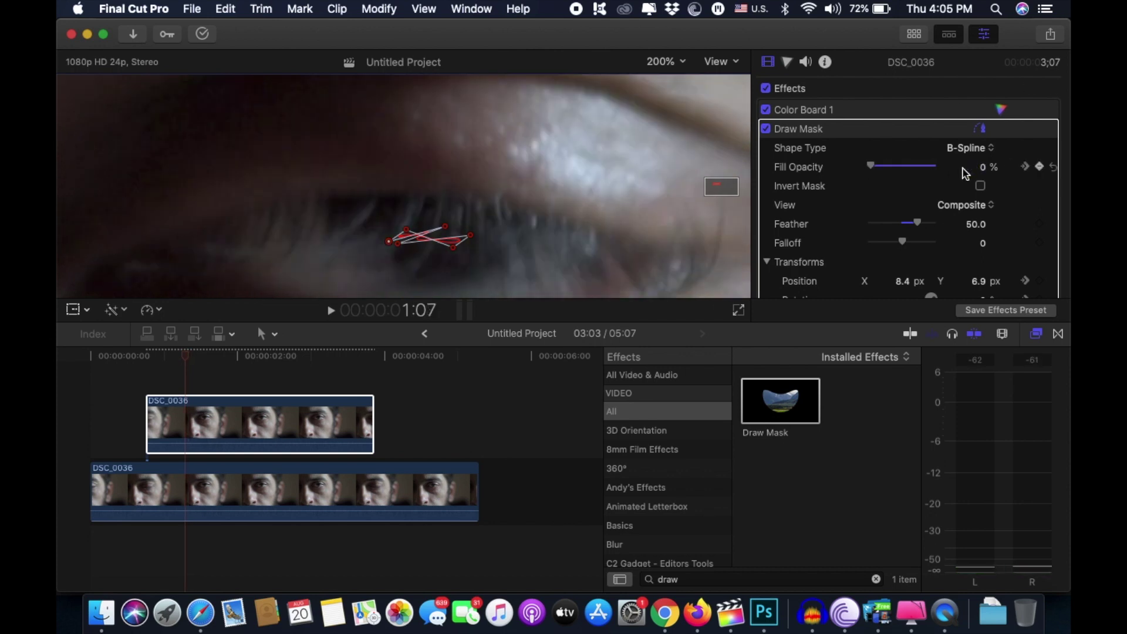
pyautogui.press('Left')
pyautogui.press('Left')
pyautogui.press('Left')
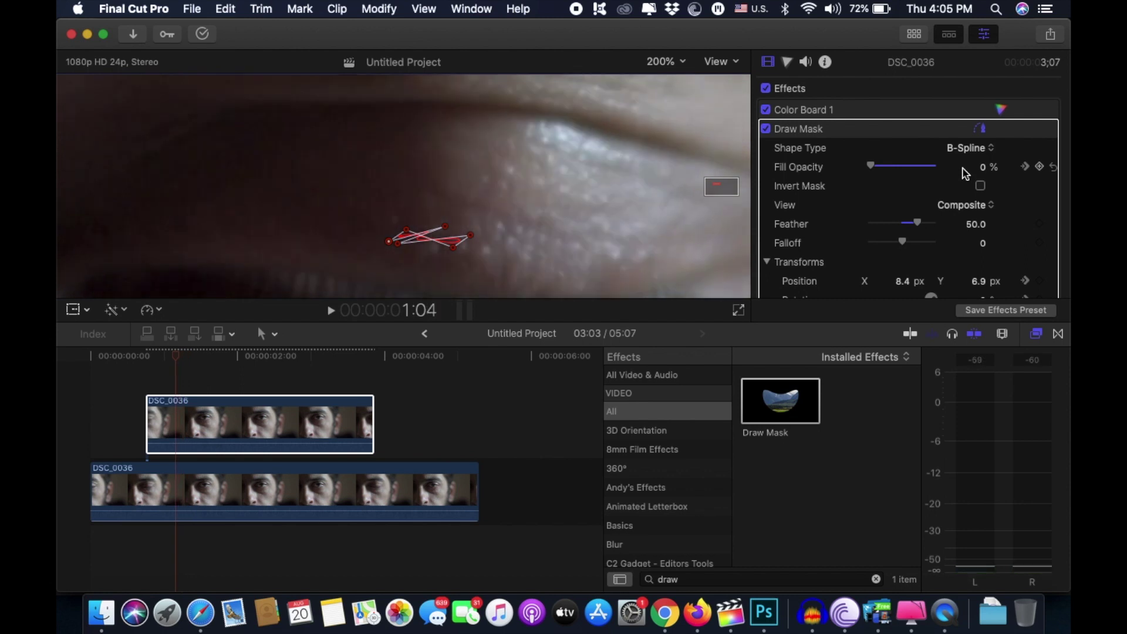
pyautogui.press('Right')
pyautogui.press('Right')
pyautogui.press('Right')
pyautogui.press('Right')
pyautogui.press('Right')
pyautogui.press('Right')
pyautogui.press('Right')
pyautogui.press('Right')
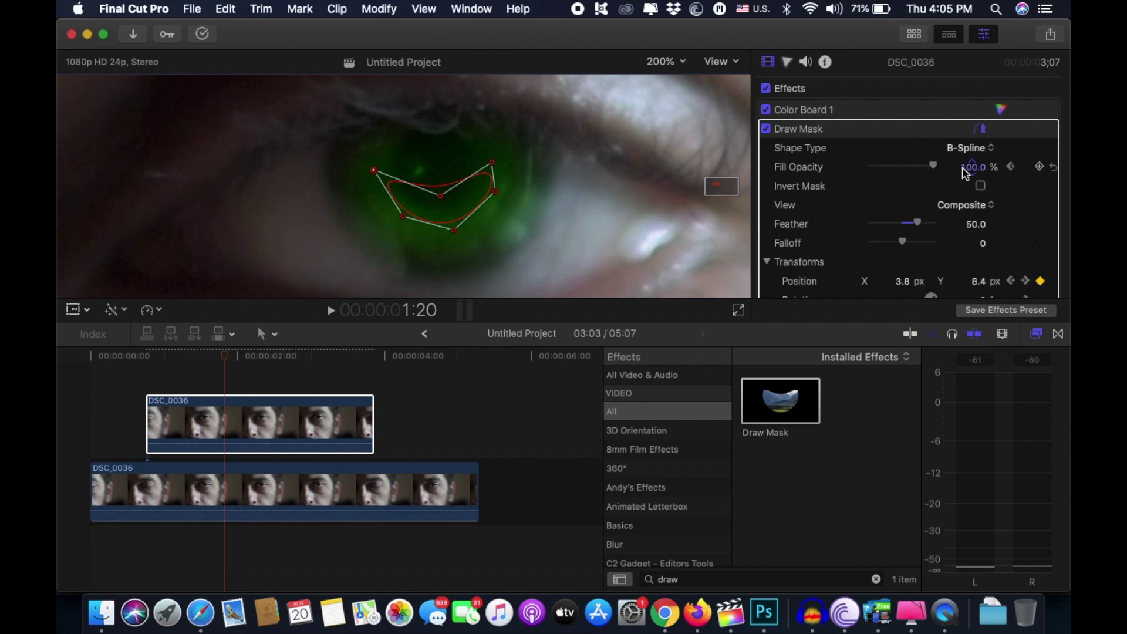
# Show the clip's Video Animation and move the playhead to 2:05
pyautogui.rightClick(226, 428)
pyautogui.click(274, 477)
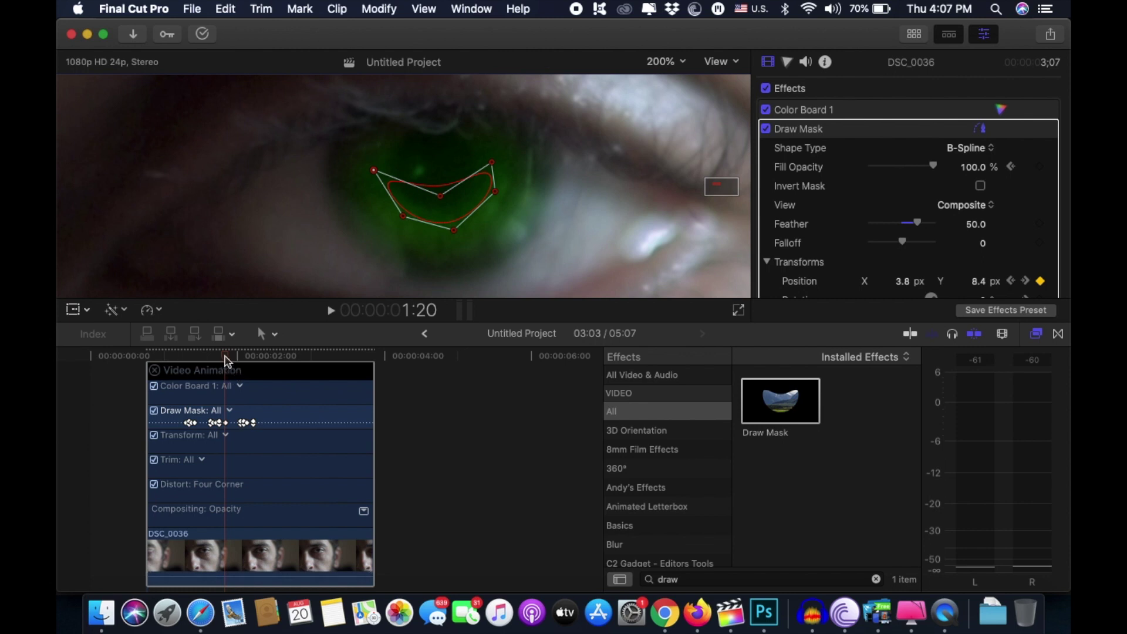
pyautogui.moveTo(240, 356); pyautogui.dragTo(293, 361)
# Step through frames from 2:05, moving mask points to track the narrowing eye
pyautogui.moveTo(448, 201); pyautogui.dragTo(443, 202)
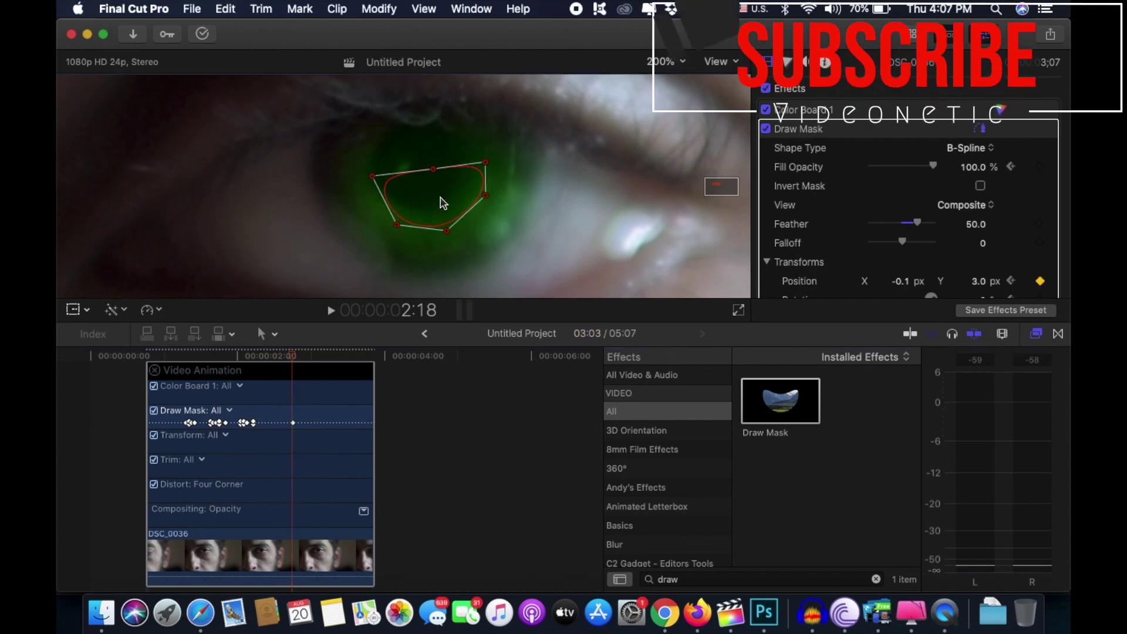
pyautogui.press('Right')
pyautogui.press('Right')
pyautogui.moveTo(374, 176); pyautogui.dragTo(346, 165)
pyautogui.press('Right')
pyautogui.press('Right')
pyautogui.press('Right')
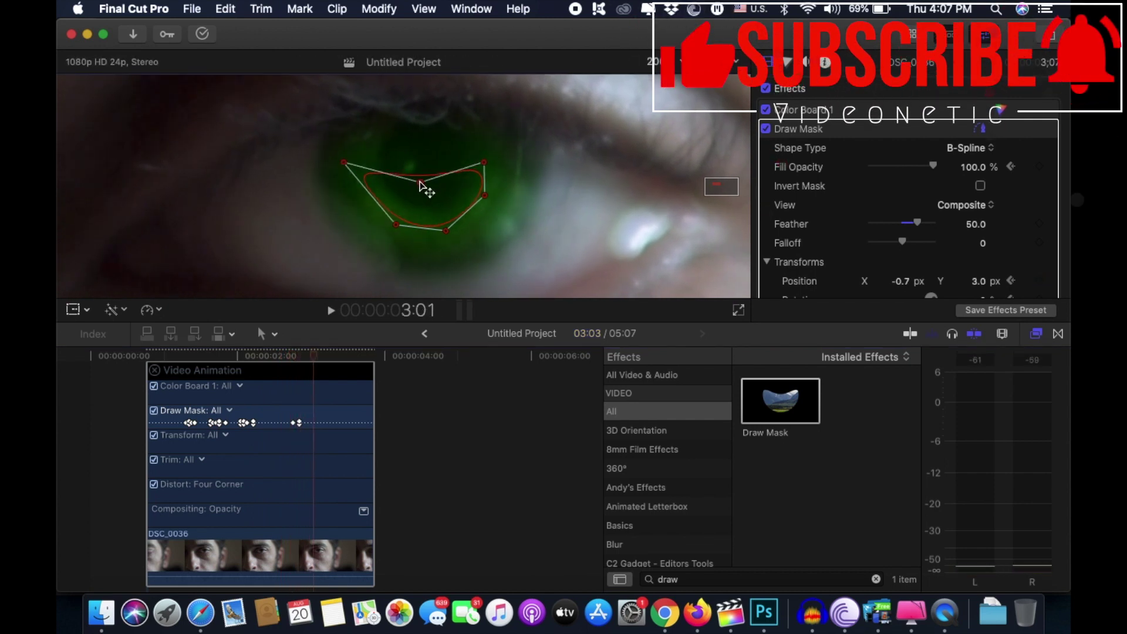
pyautogui.press('Right')
pyautogui.press('Right')
pyautogui.press('Right')
pyautogui.moveTo(423, 188); pyautogui.dragTo(431, 190)
pyautogui.press('Right')
pyautogui.press('Right')
pyautogui.press('Right')
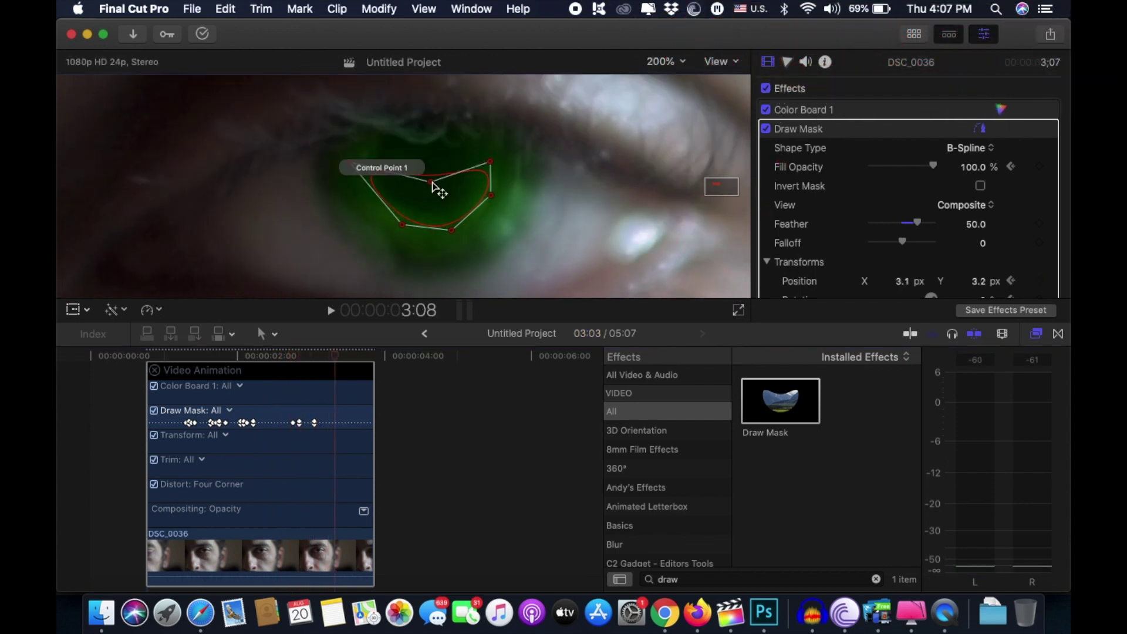
pyautogui.moveTo(490, 163)
pyautogui.mouseDown()
pyautogui.moveTo(493, 192)
pyautogui.moveTo(388, 211)
pyautogui.mouseUp()
pyautogui.press('Right')
pyautogui.press('Right')
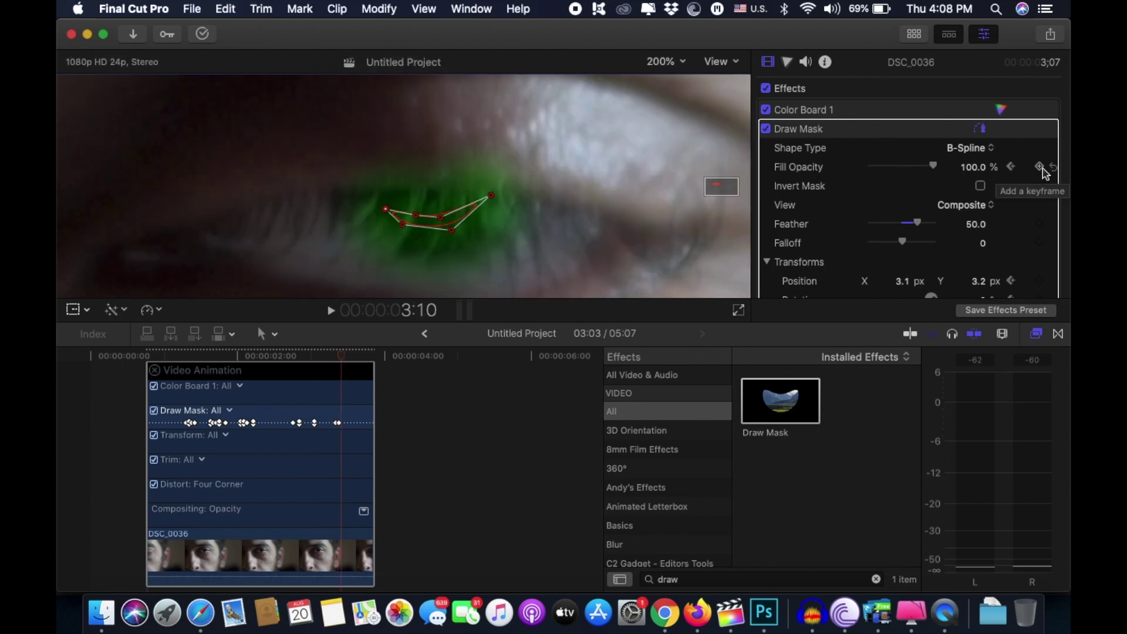
# Keyframe Fill Opacity near 0% at 3:10 to fade the green out, checking neighbouring frames
pyautogui.click(1040, 166)
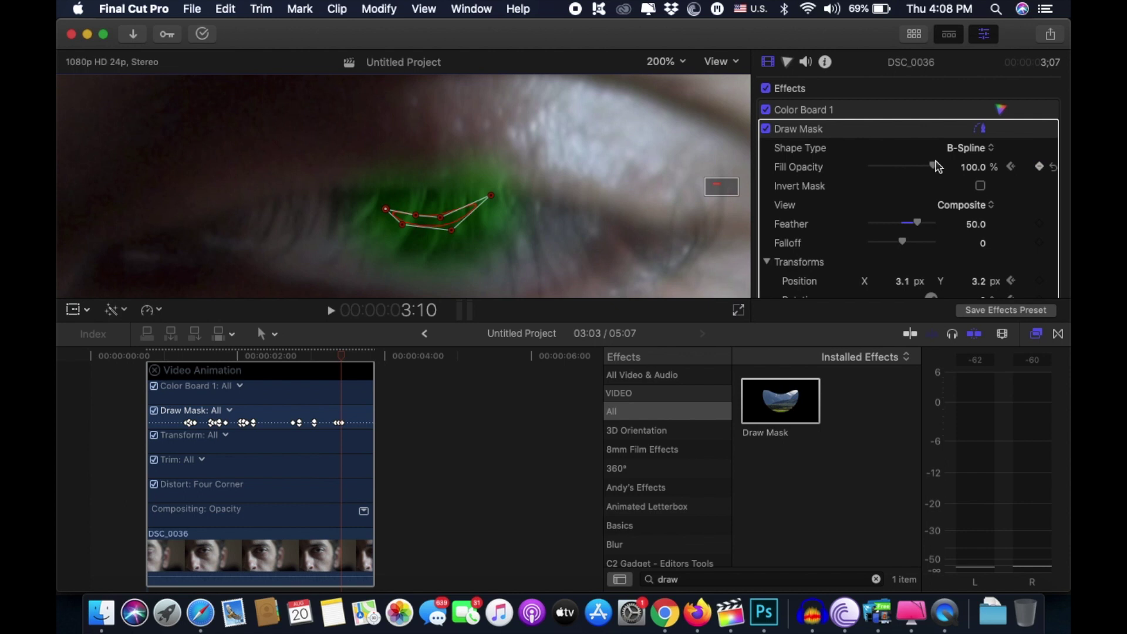
pyautogui.moveTo(934, 166)
pyautogui.mouseDown()
pyautogui.moveTo(821, 177)
pyautogui.moveTo(969, 169)
pyautogui.mouseUp()
pyautogui.press('Right')
pyautogui.press('Left')
pyautogui.press('Left')
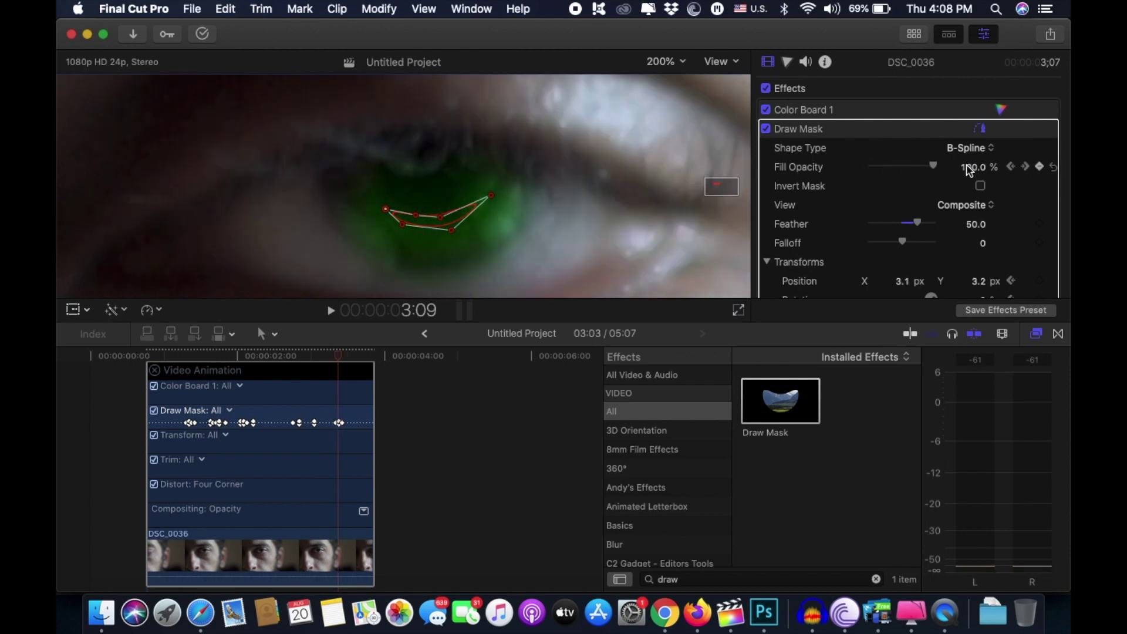
pyautogui.press('Right')
pyautogui.press('Right')
pyautogui.press('Left')
pyautogui.press('Left')
pyautogui.press('Left')
pyautogui.press('Left')
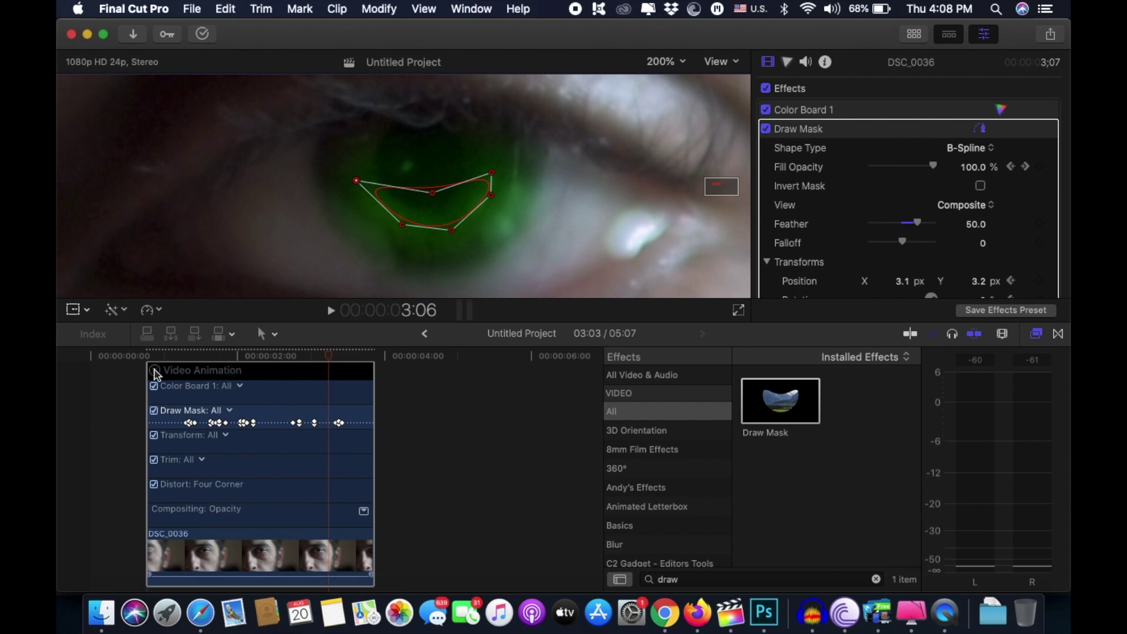
# Hide Video Animation, fit the whole face in the viewer, and play from the clip's start
pyautogui.click(155, 372)
pyautogui.click(665, 62)
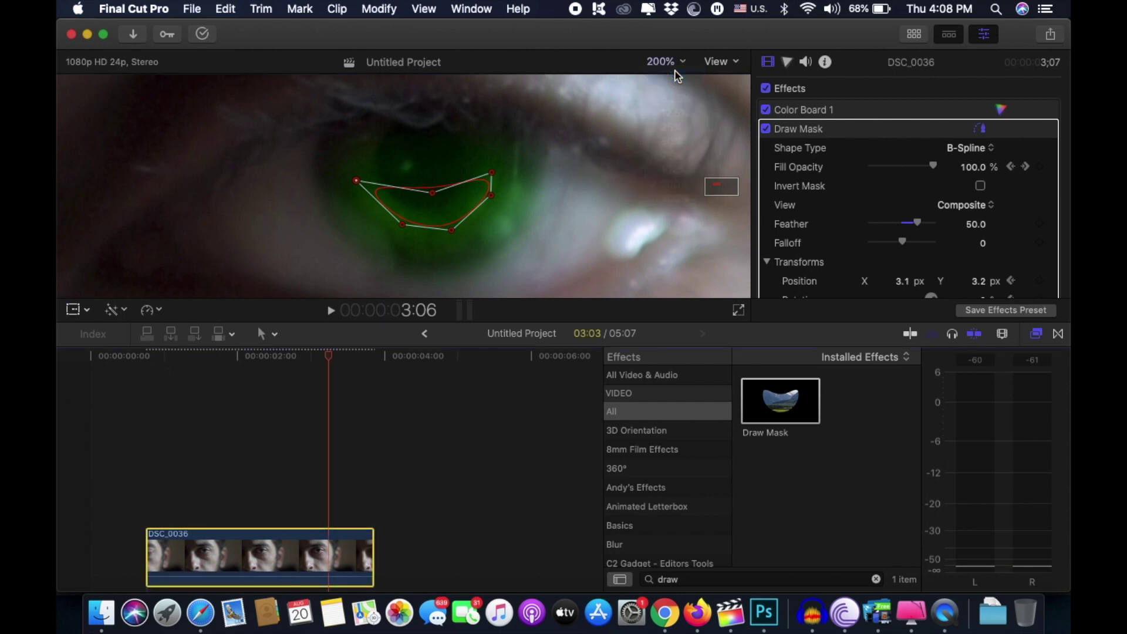
pyautogui.hotkey('shift', 'z')
pyautogui.moveTo(329, 359); pyautogui.dragTo(90, 358)
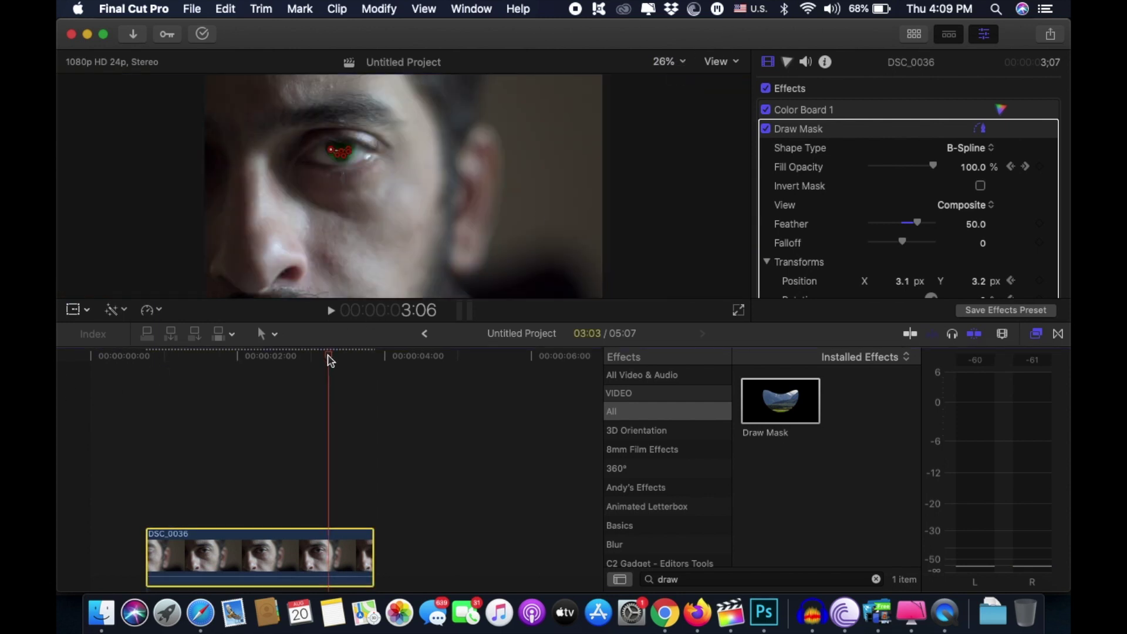
pyautogui.press('space')
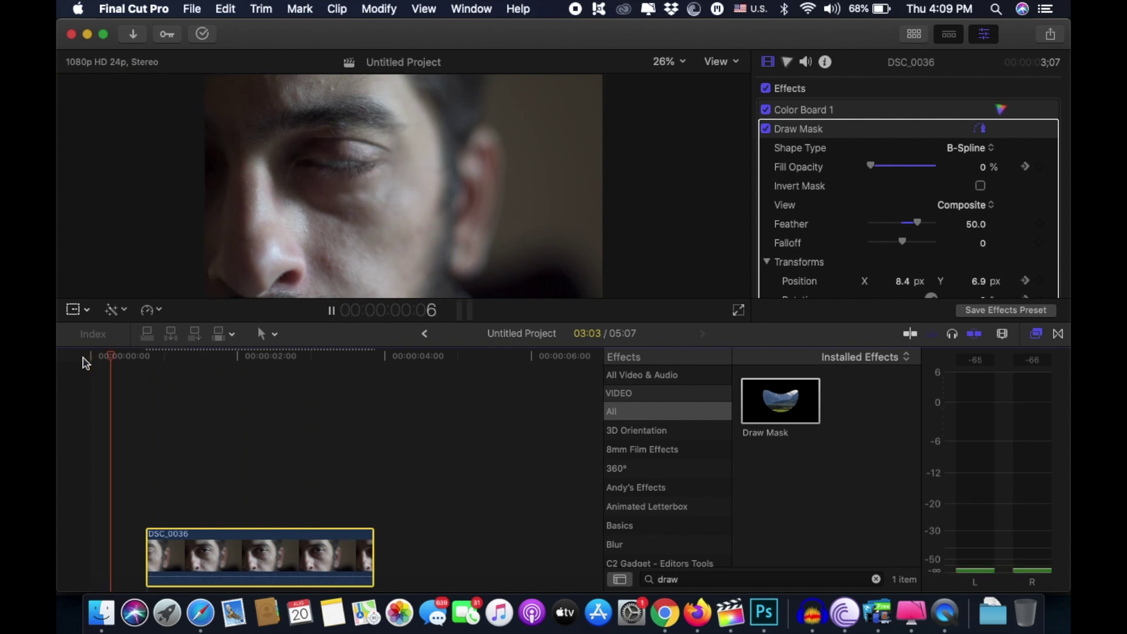